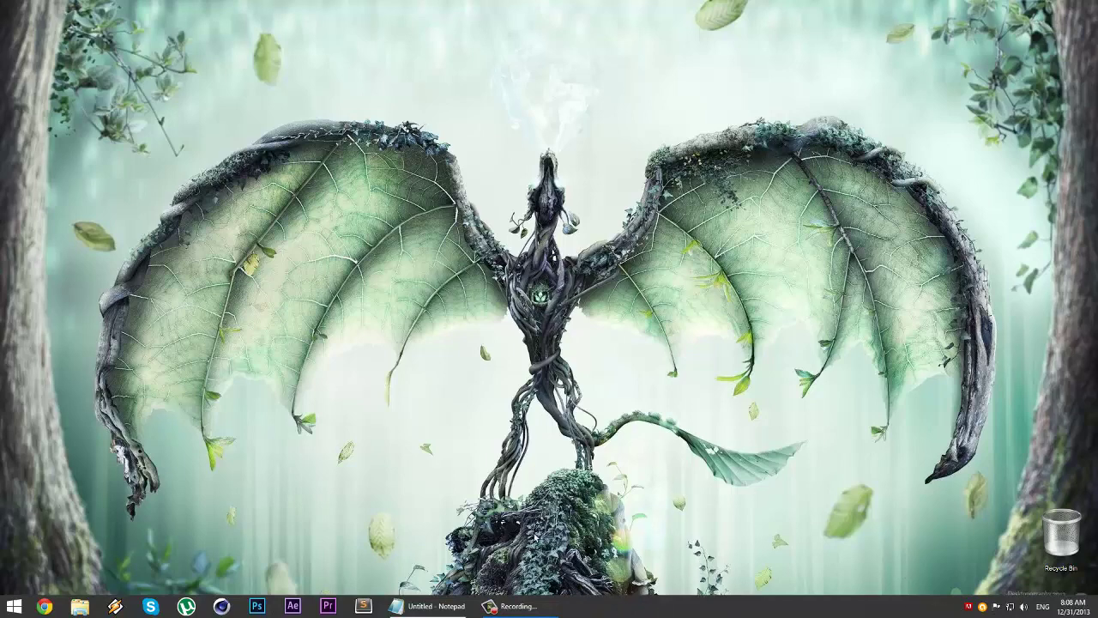
{"action": "mouse_move", "coordinate": [520, 608]}
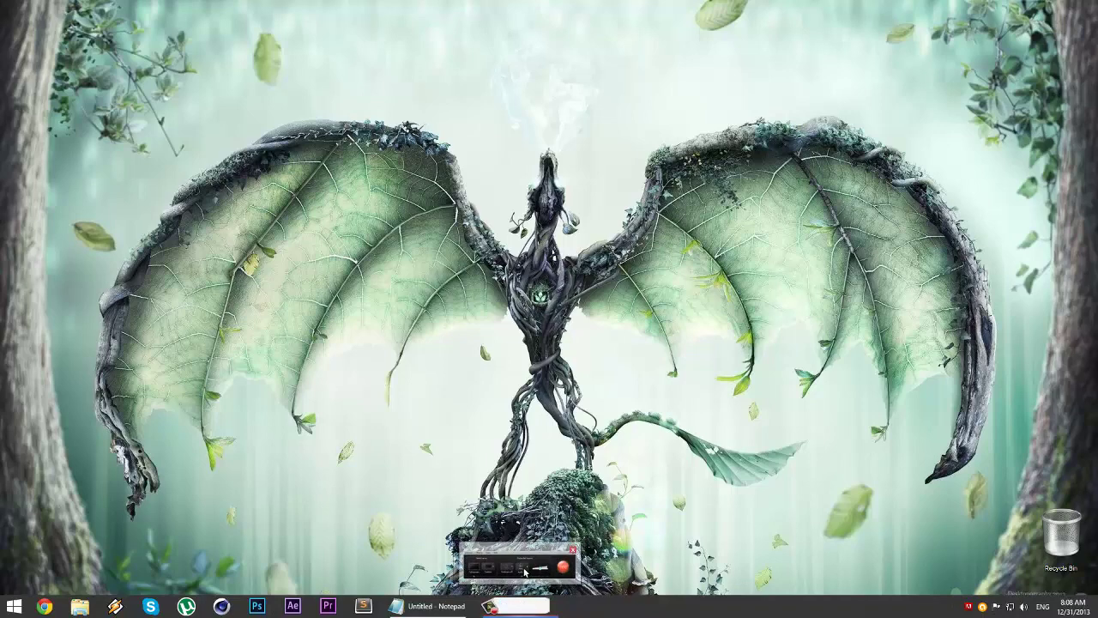
{"action": "left_click", "coordinate": [533, 571]}
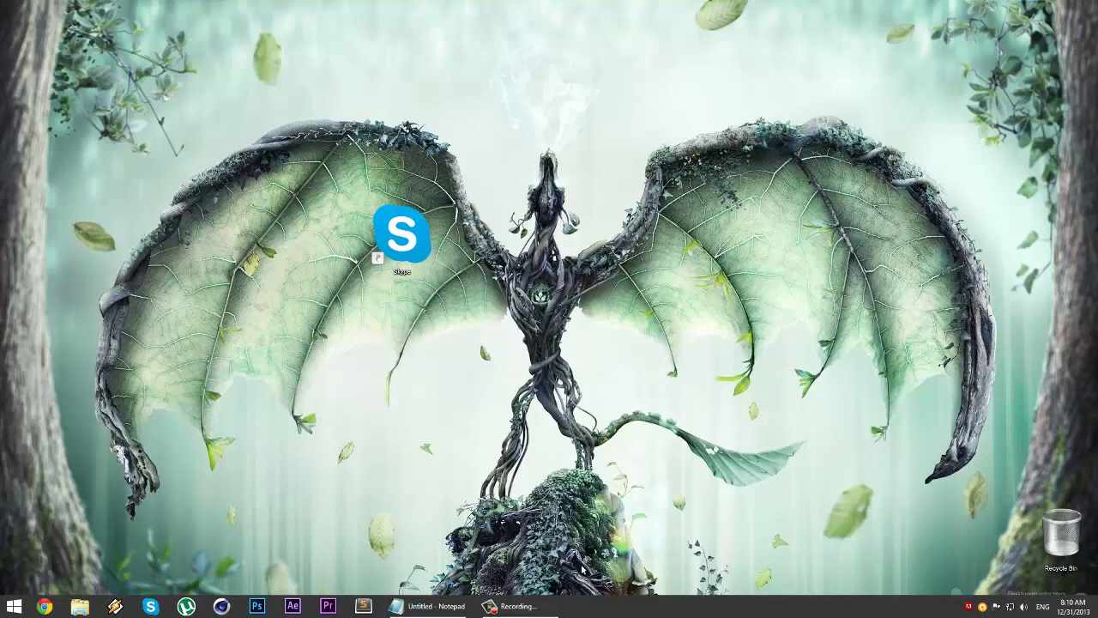
- Launch Skype from its desktop shortcut to check its startup time, then quit it completely
{"action": "left_click", "coordinate": [426, 248]}
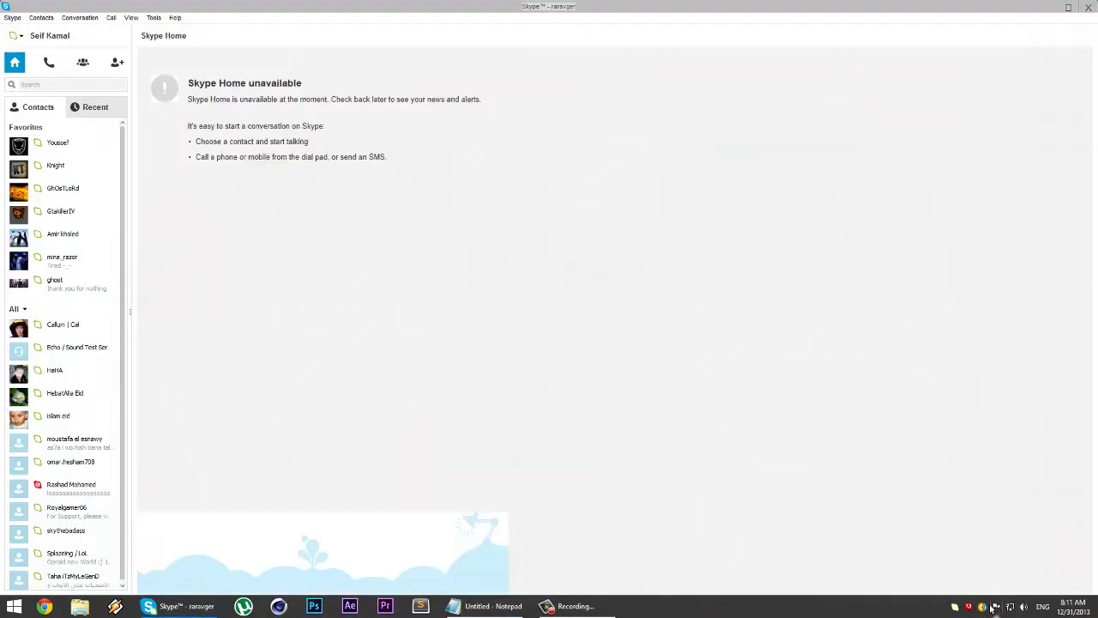
{"action": "right_click", "coordinate": [958, 607]}
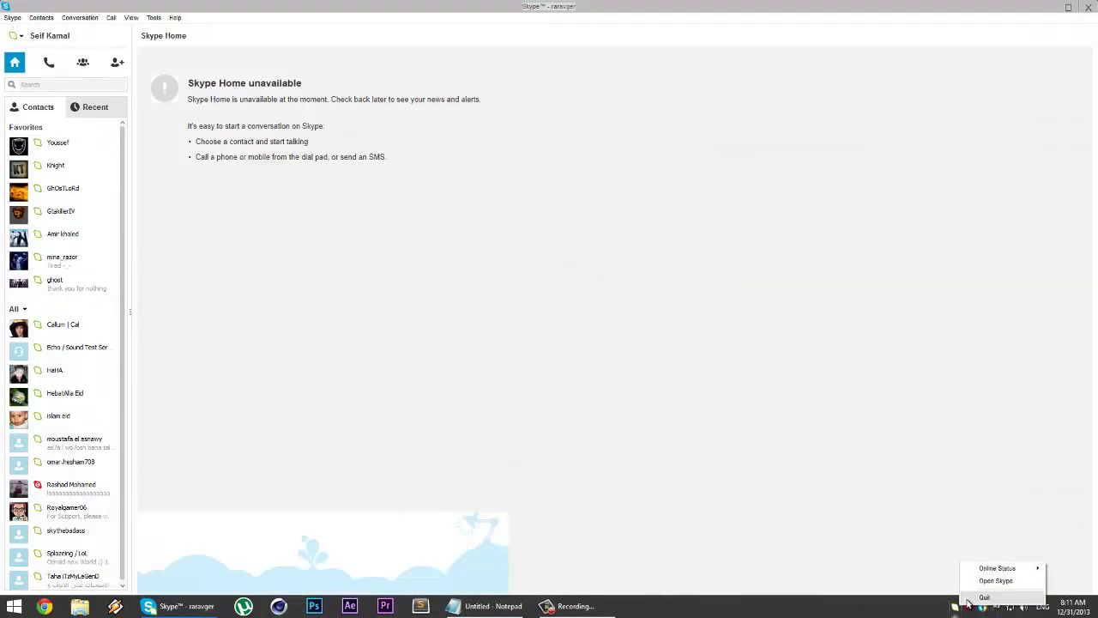
{"action": "left_click", "coordinate": [978, 595]}
- Append /prefetch:1 after the Skype.exe path in the Skype desktop shortcut's target and save the shortcut's properties
{"action": "right_click", "coordinate": [404, 227]}
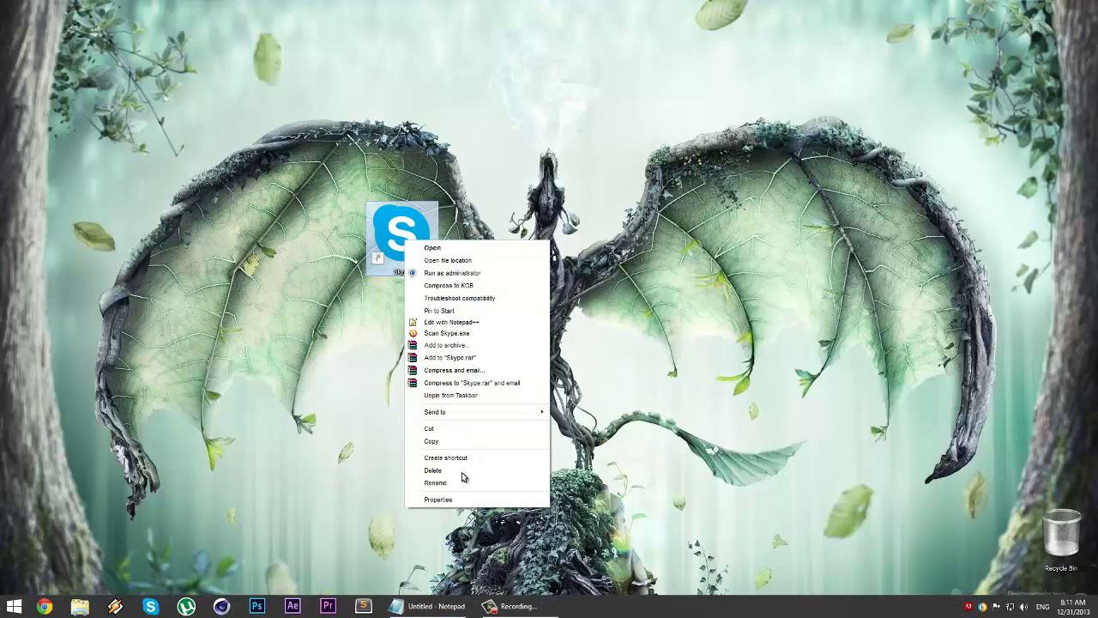
{"action": "left_click", "coordinate": [463, 503]}
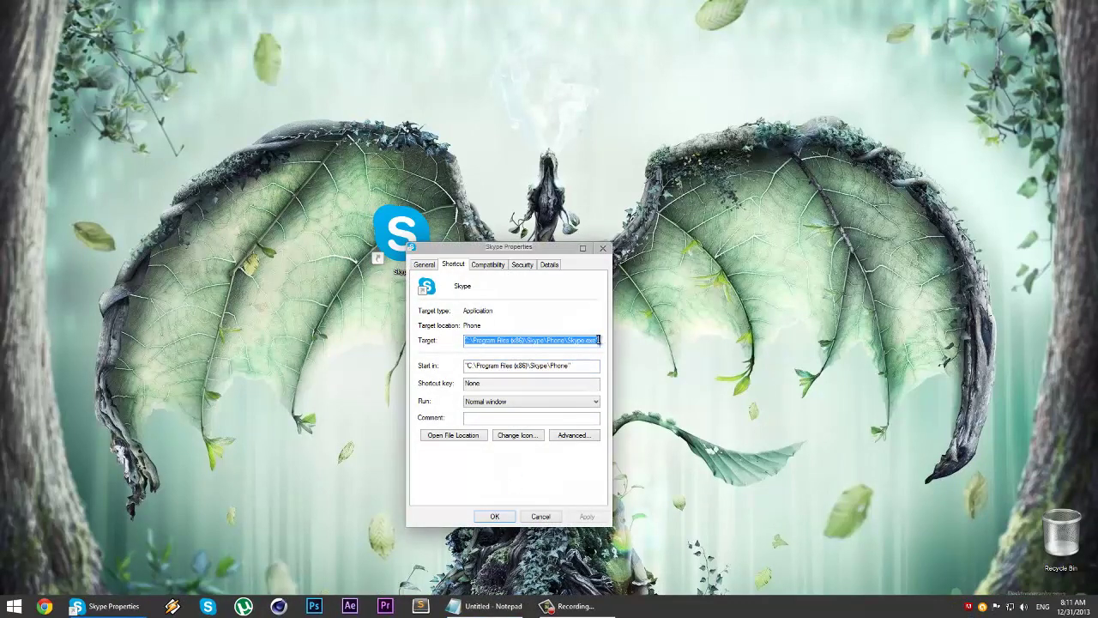
{"action": "left_click", "coordinate": [599, 340]}
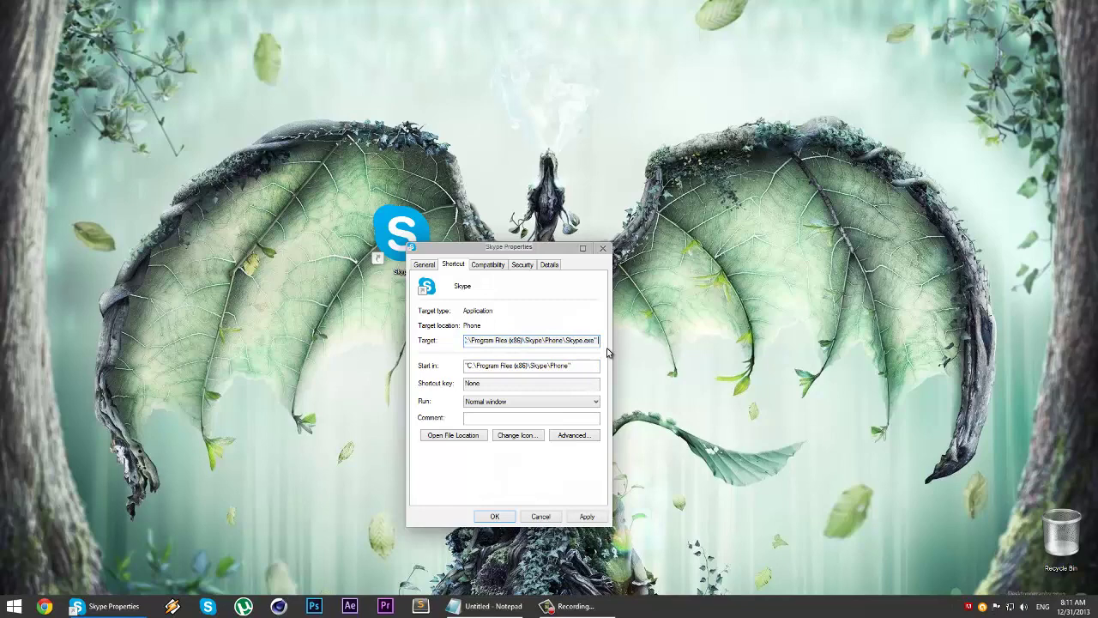
{"action": "type", "text": "/prefetch:1"}
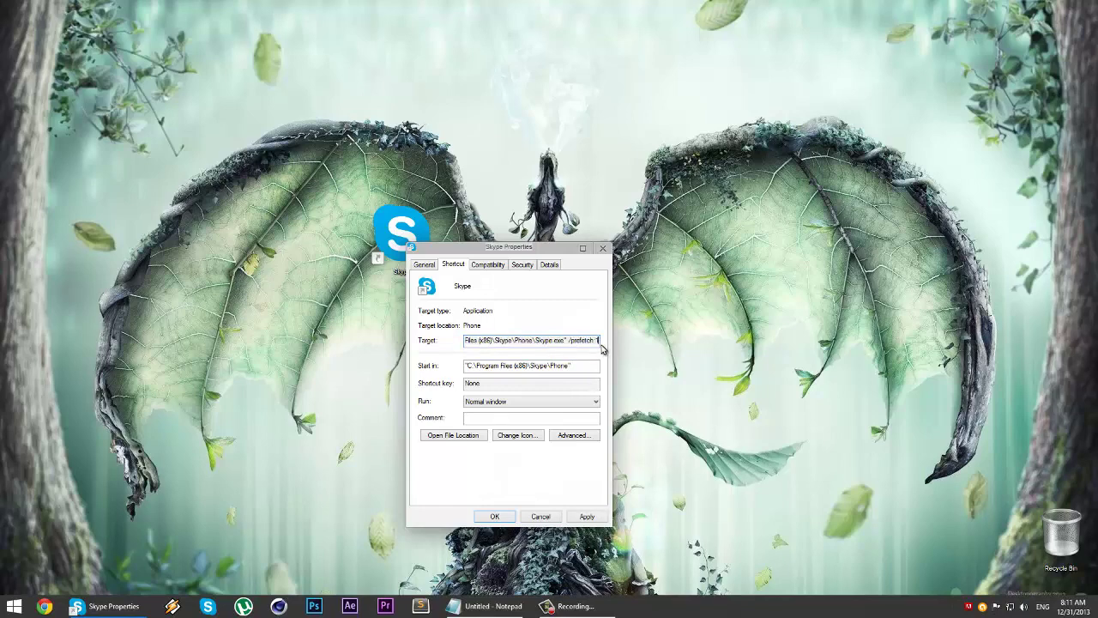
{"action": "left_click", "coordinate": [492, 607]}
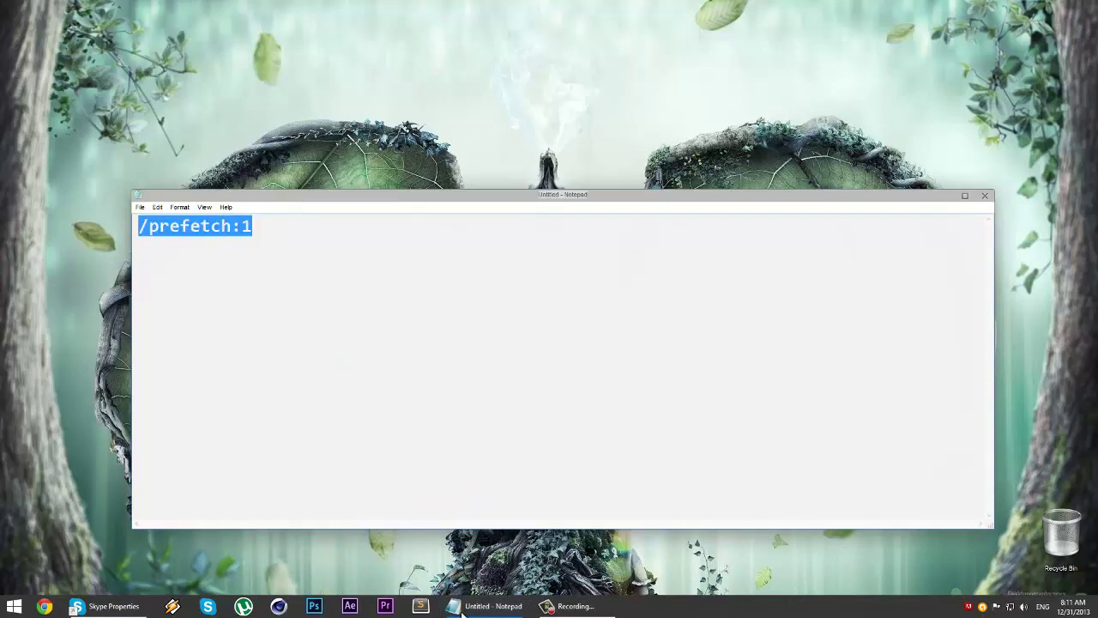
{"action": "left_click", "coordinate": [486, 611]}
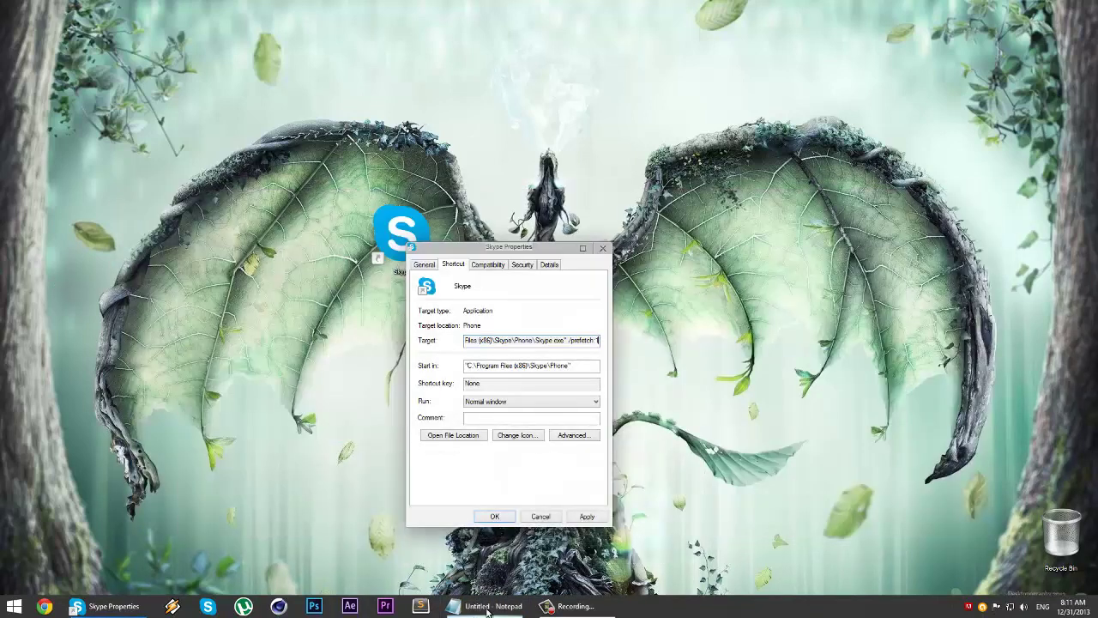
{"action": "left_click", "coordinate": [504, 518]}
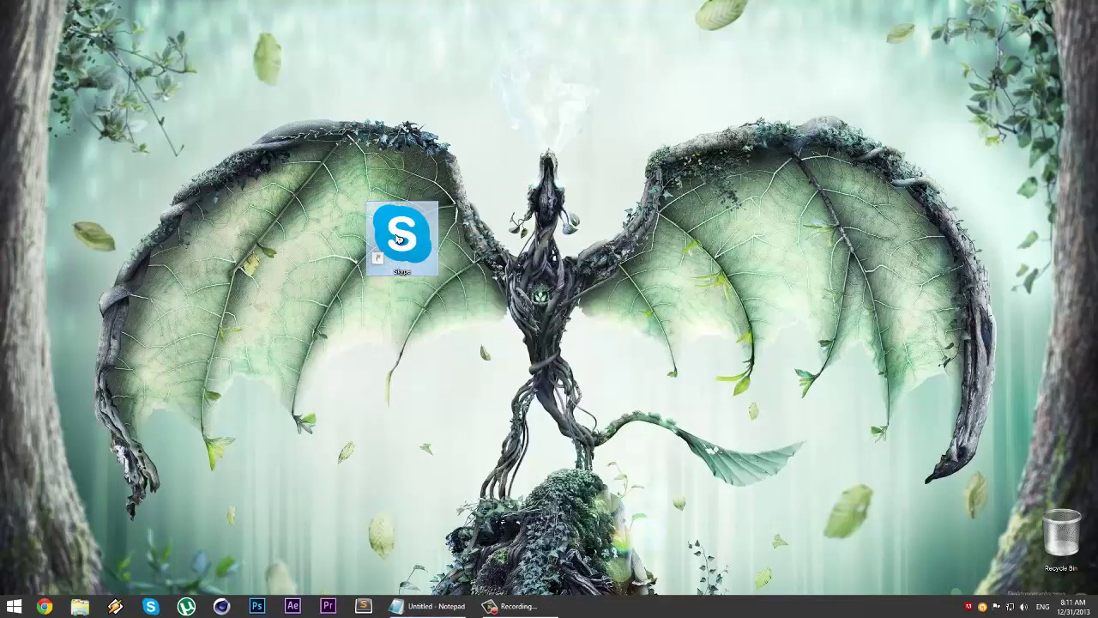
- Launch Skype from the modified shortcut to test its startup speed, then quit it
{"action": "double_click", "coordinate": [419, 250]}
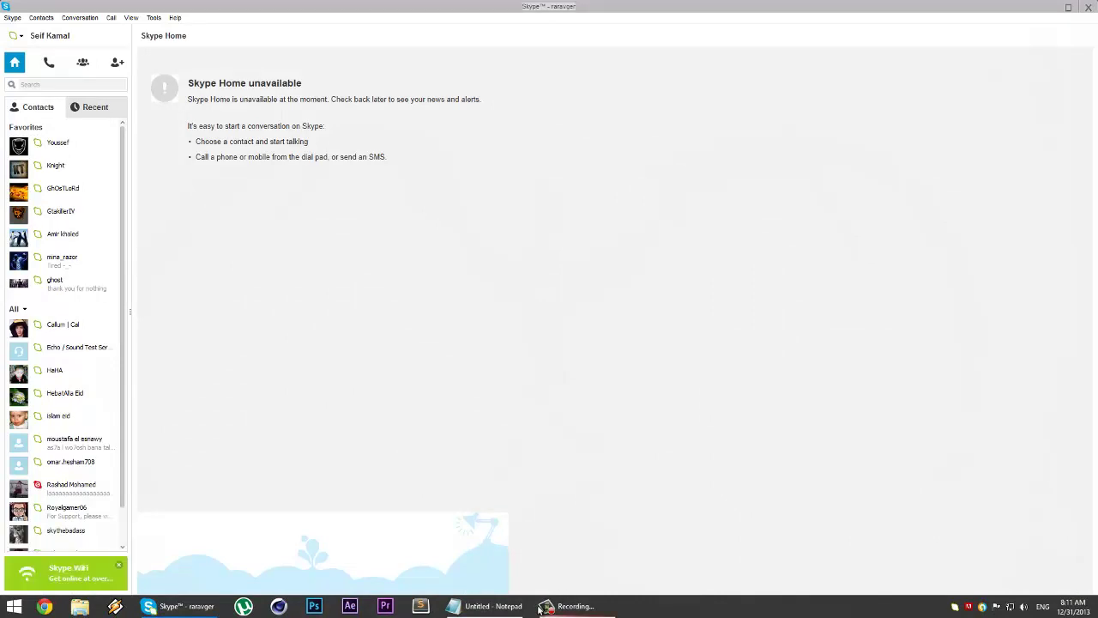
{"action": "right_click", "coordinate": [955, 607]}
{"action": "left_click", "coordinate": [989, 592]}
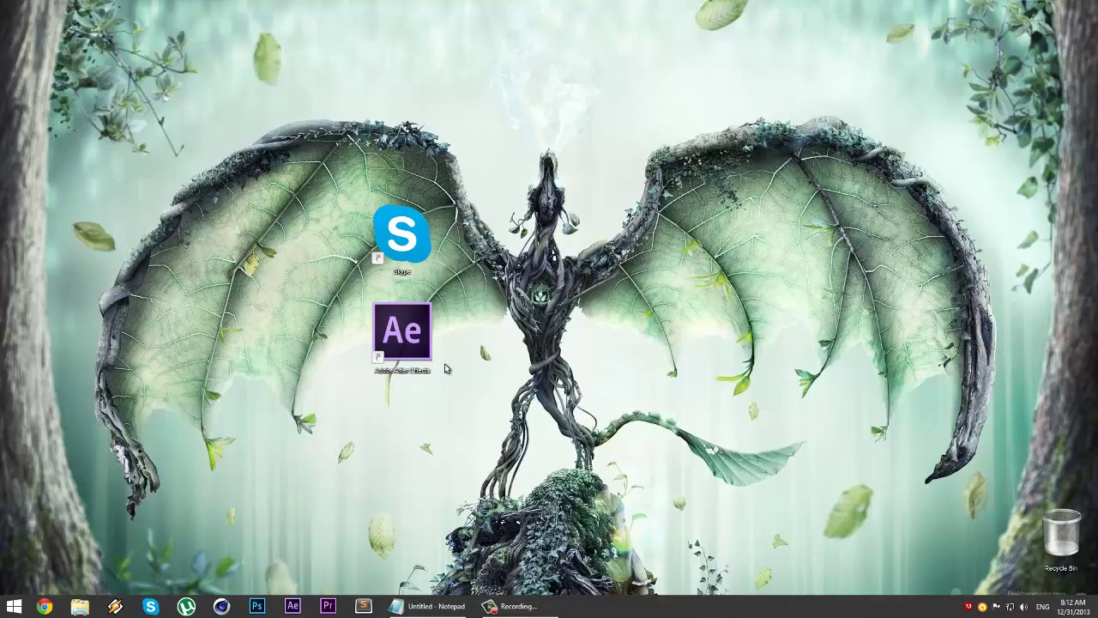
- Check the target path in the Adobe After Effects shortcut's properties and close them without changing it
{"action": "right_click", "coordinate": [416, 353]}
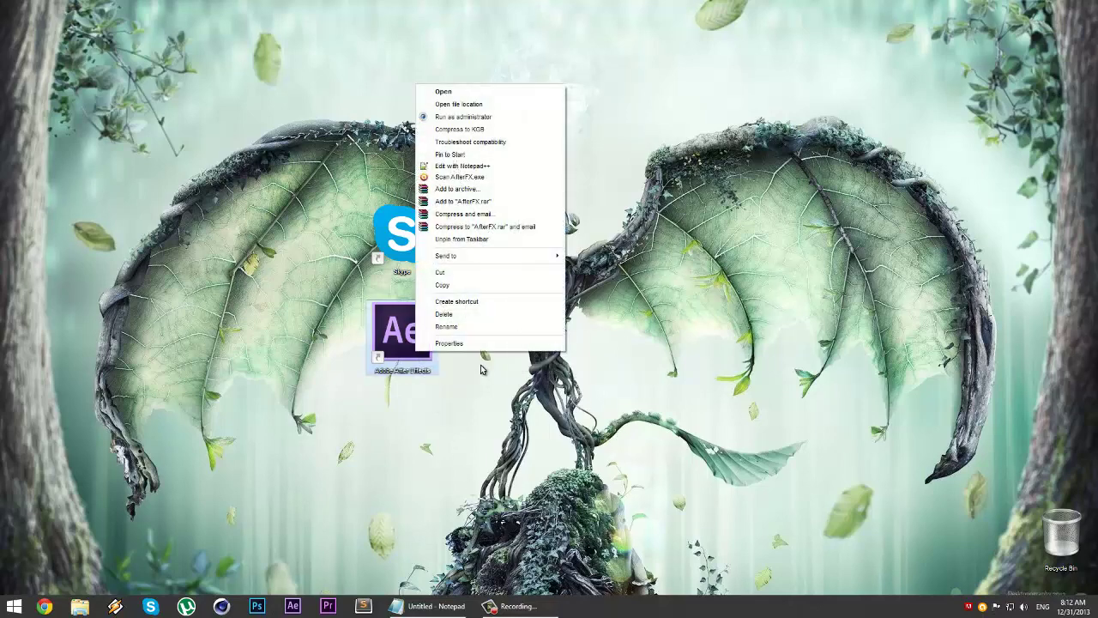
{"action": "left_click", "coordinate": [494, 347]}
{"action": "left_click", "coordinate": [607, 407]}
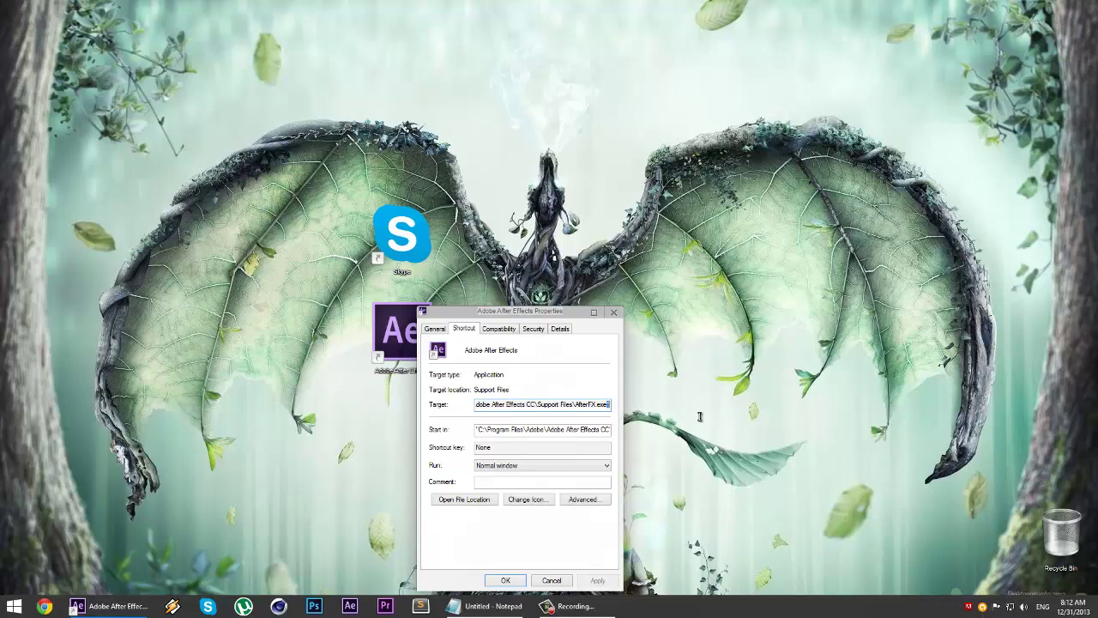
{"action": "left_click", "coordinate": [516, 579]}
- Launch After Effects from its unmodified shortcut to check its startup time, dismissing the welcome screen and continuing the trial
{"action": "left_click", "coordinate": [391, 314]}
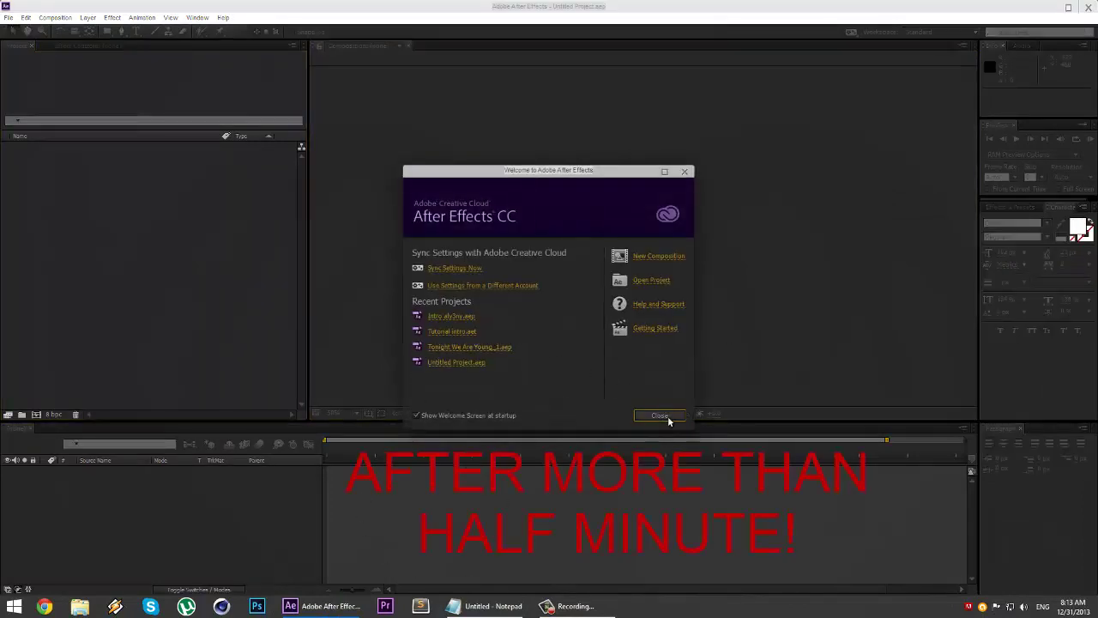
{"action": "left_click", "coordinate": [659, 416]}
{"action": "left_click", "coordinate": [523, 532]}
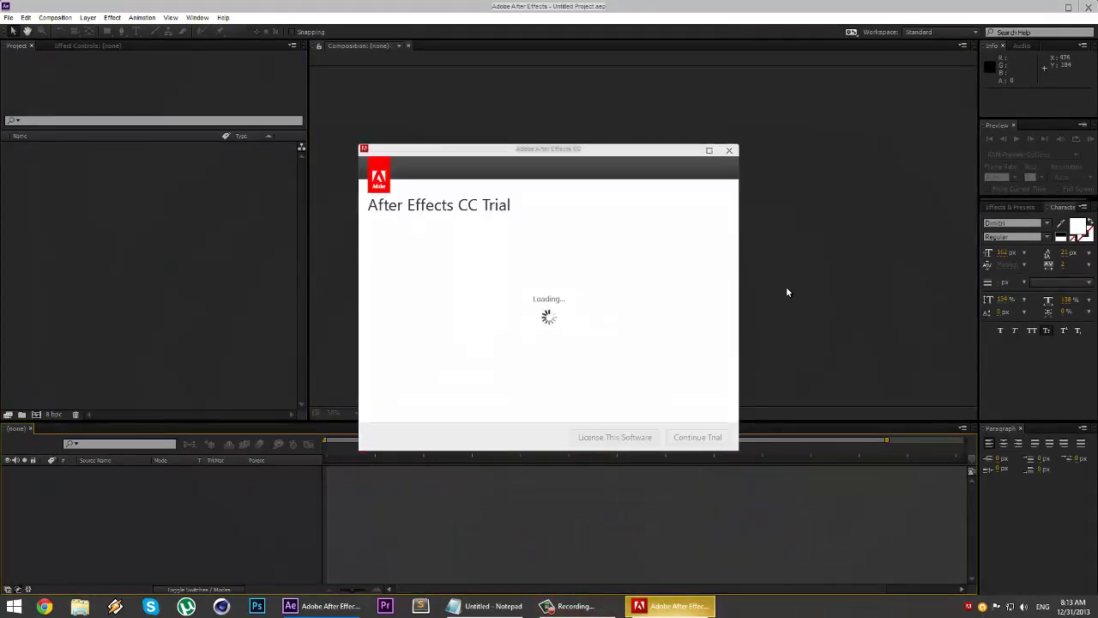
{"action": "left_click", "coordinate": [710, 439]}
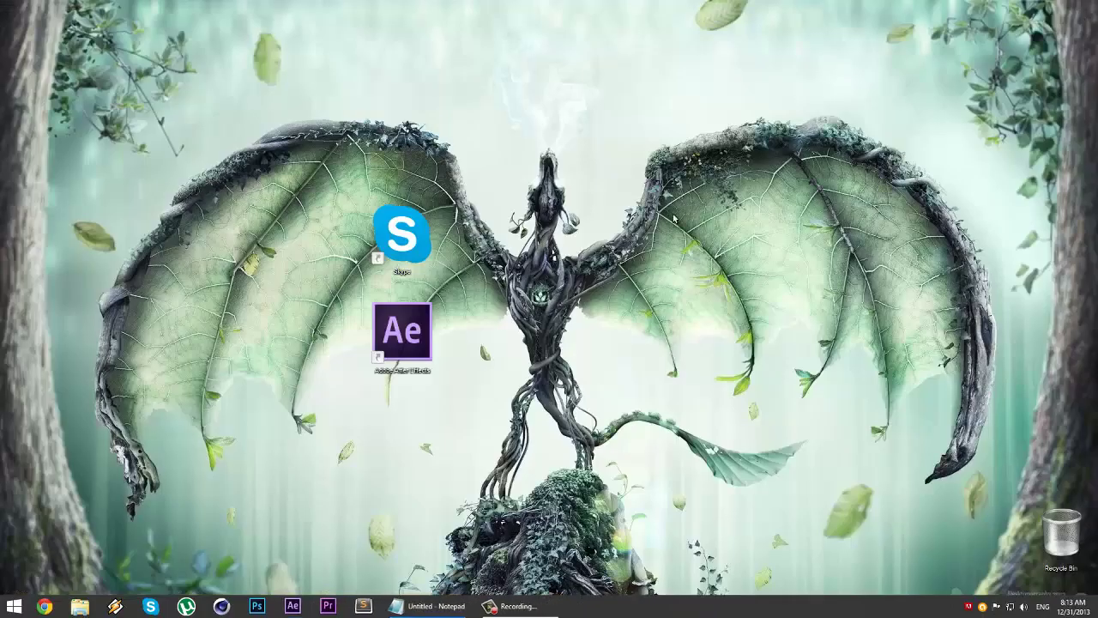
- Append /prefetch:1 after the AfterFX.exe path in the After Effects shortcut's target and save the shortcut's properties
{"action": "right_click", "coordinate": [399, 348]}
{"action": "left_click", "coordinate": [480, 337]}
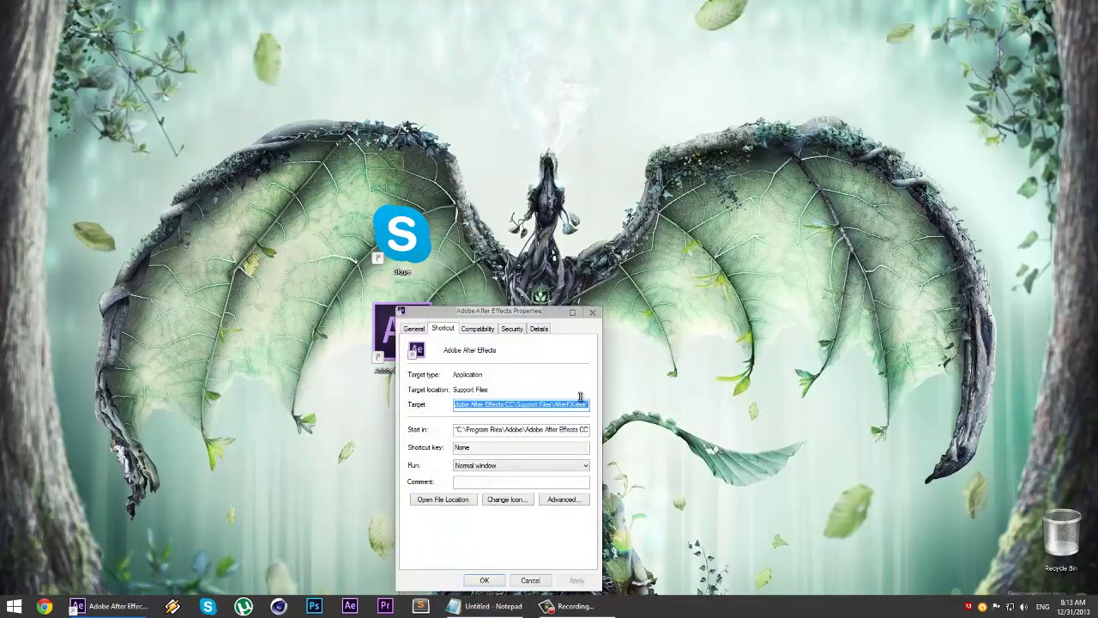
{"action": "left_click", "coordinate": [589, 403]}
{"action": "type", "text": "/prefetch"}
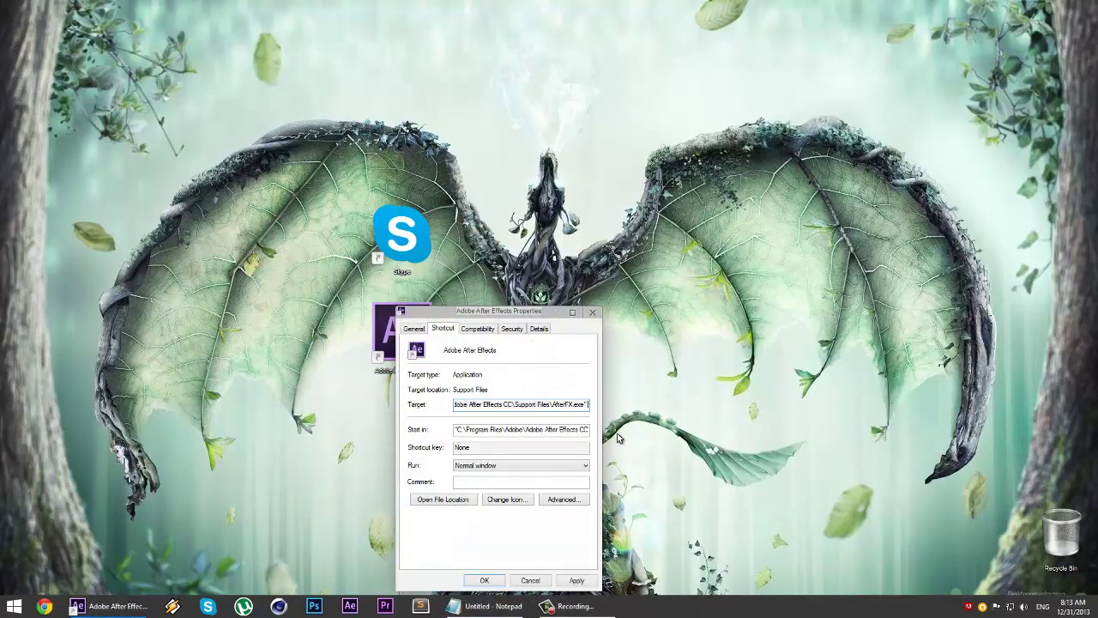
{"action": "left_click", "coordinate": [579, 581]}
{"action": "left_click", "coordinate": [484, 580]}
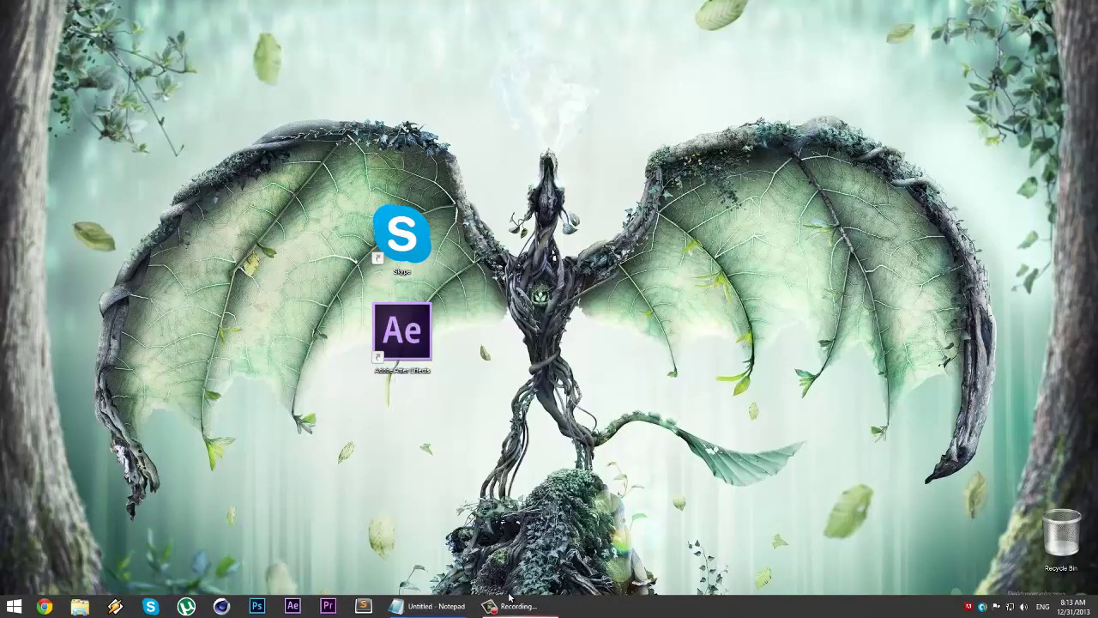
- Test the startup of After Effects from the modified shortcut, dismiss the import error, continue the trial and close the program
{"action": "double_click", "coordinate": [416, 359]}
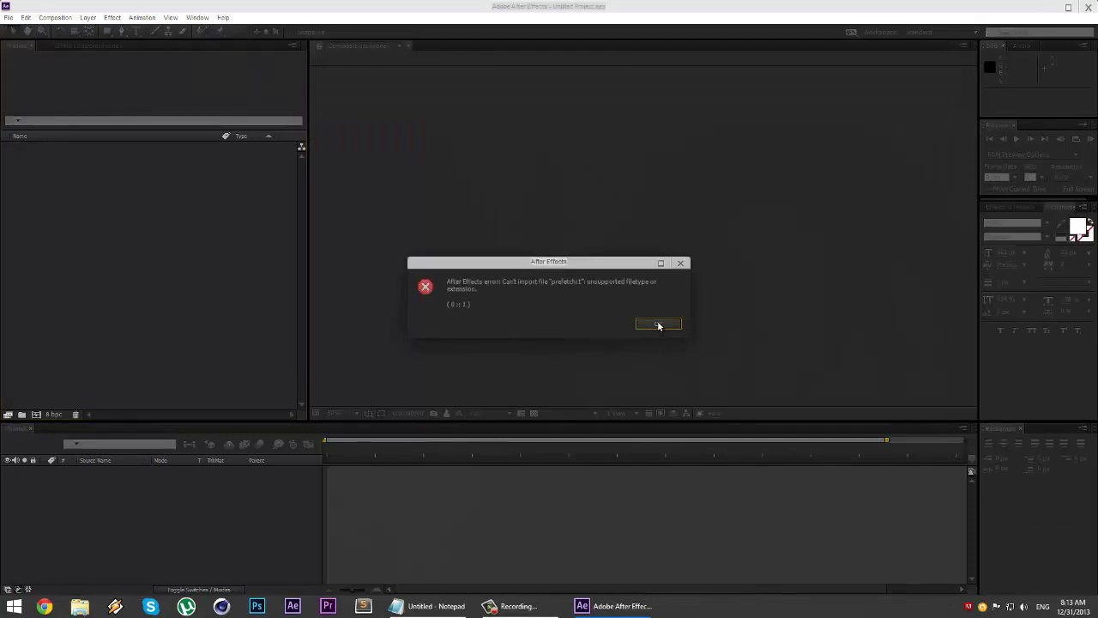
{"action": "left_click", "coordinate": [659, 324]}
{"action": "left_click", "coordinate": [376, 277]}
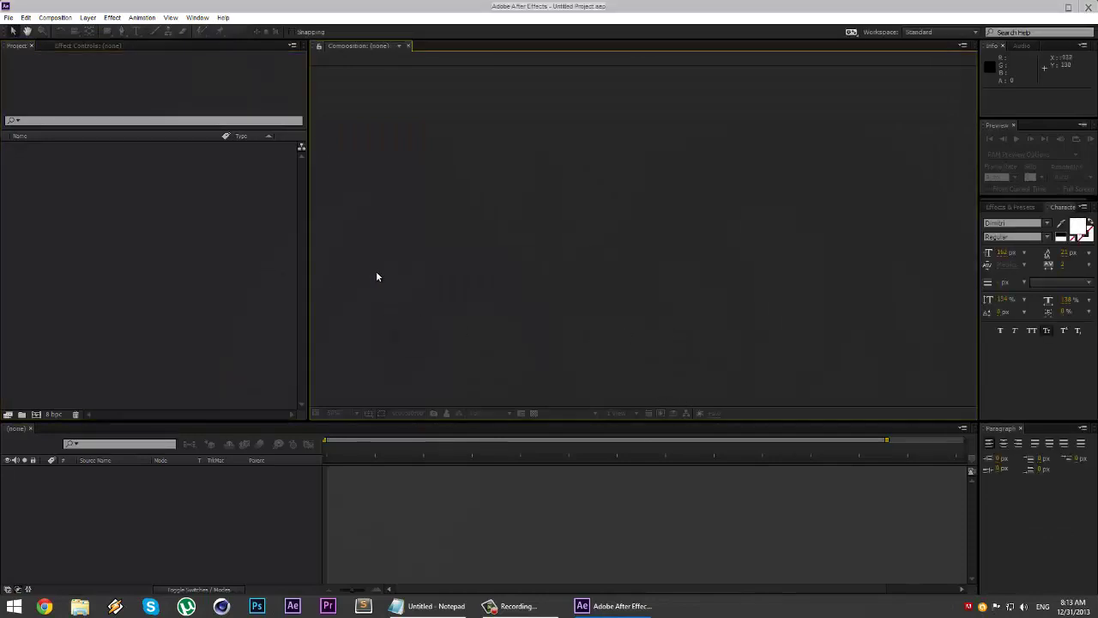
{"action": "left_click", "coordinate": [338, 487]}
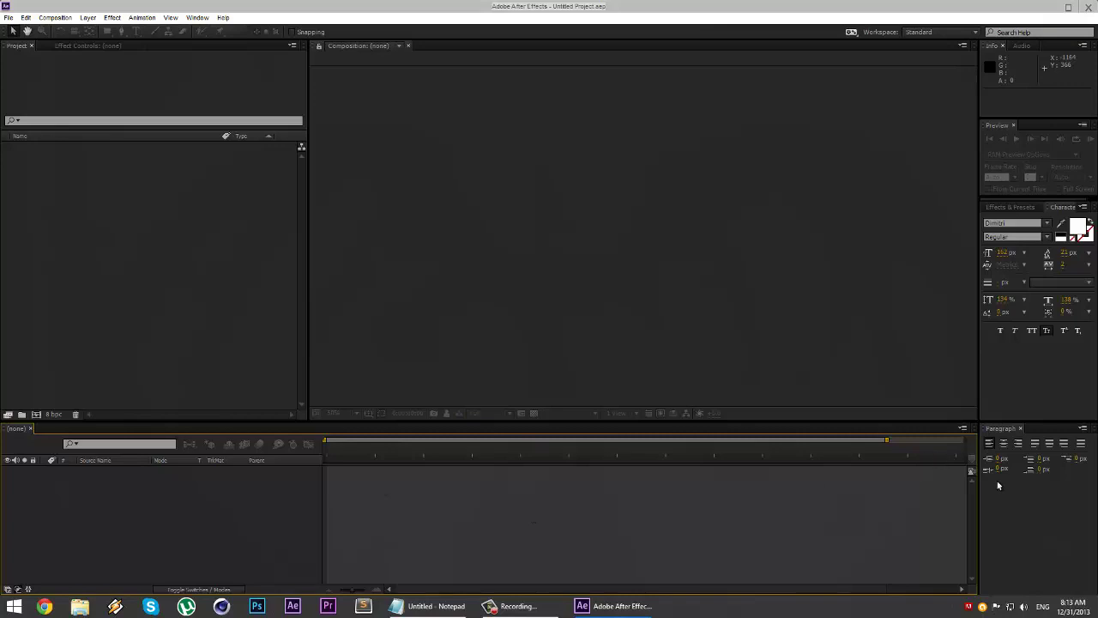
{"action": "left_click", "coordinate": [1002, 444]}
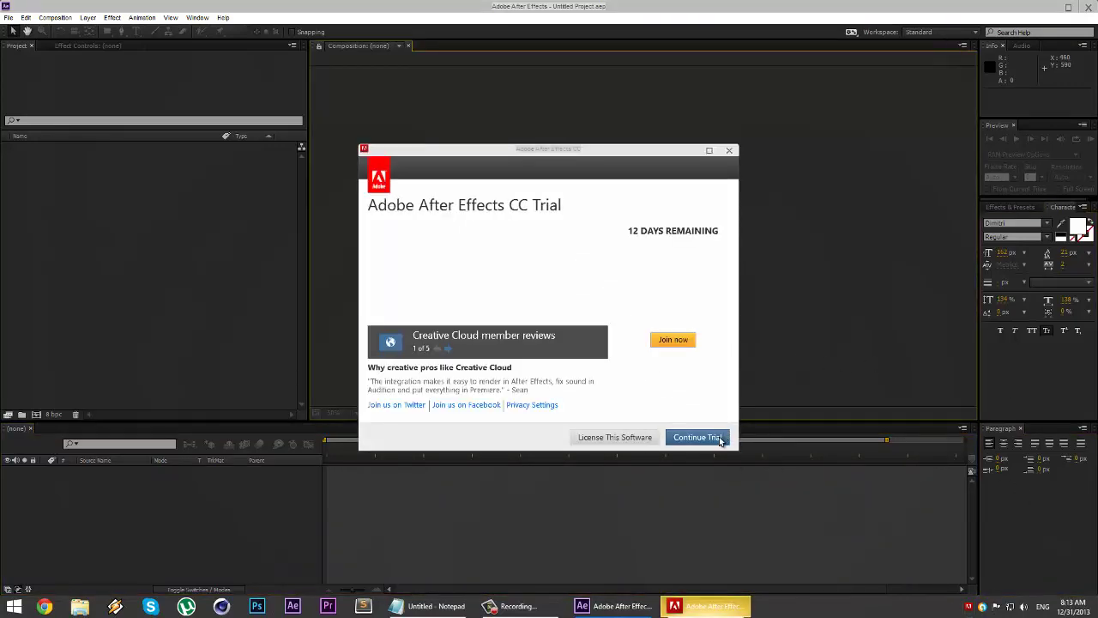
{"action": "left_click", "coordinate": [727, 442]}
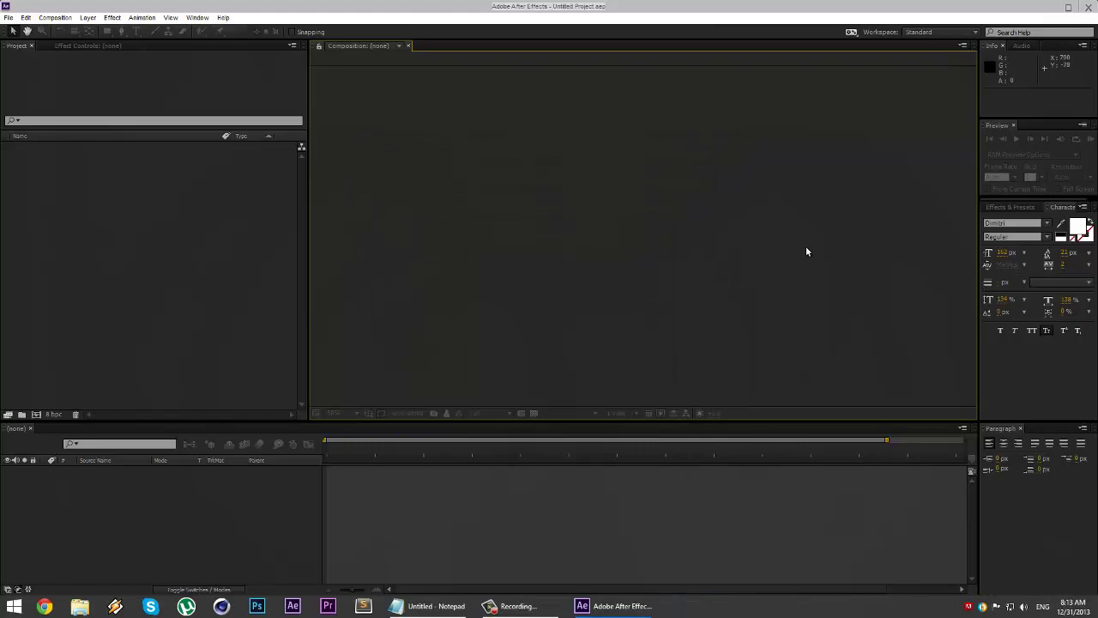
{"action": "left_click", "coordinate": [1095, 5]}
- Delete both the Skype and Adobe After Effects shortcuts from the desktop
{"action": "left_click_drag", "start_coordinate": [541, 432], "coordinate": [454, 388]}
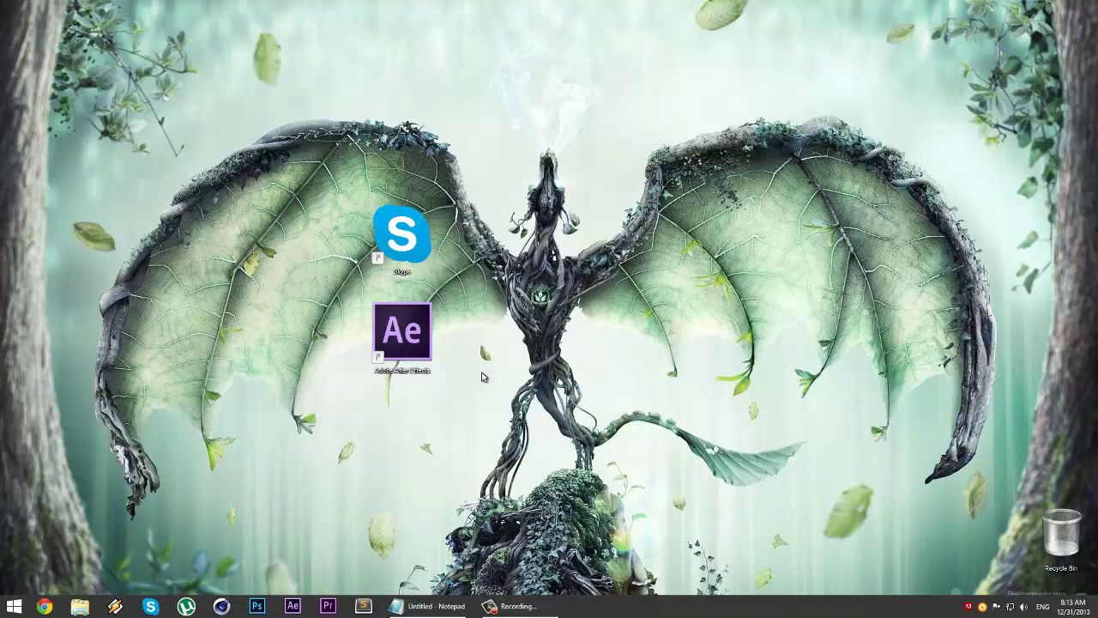
{"action": "left_click_drag", "start_coordinate": [523, 397], "coordinate": [572, 393]}
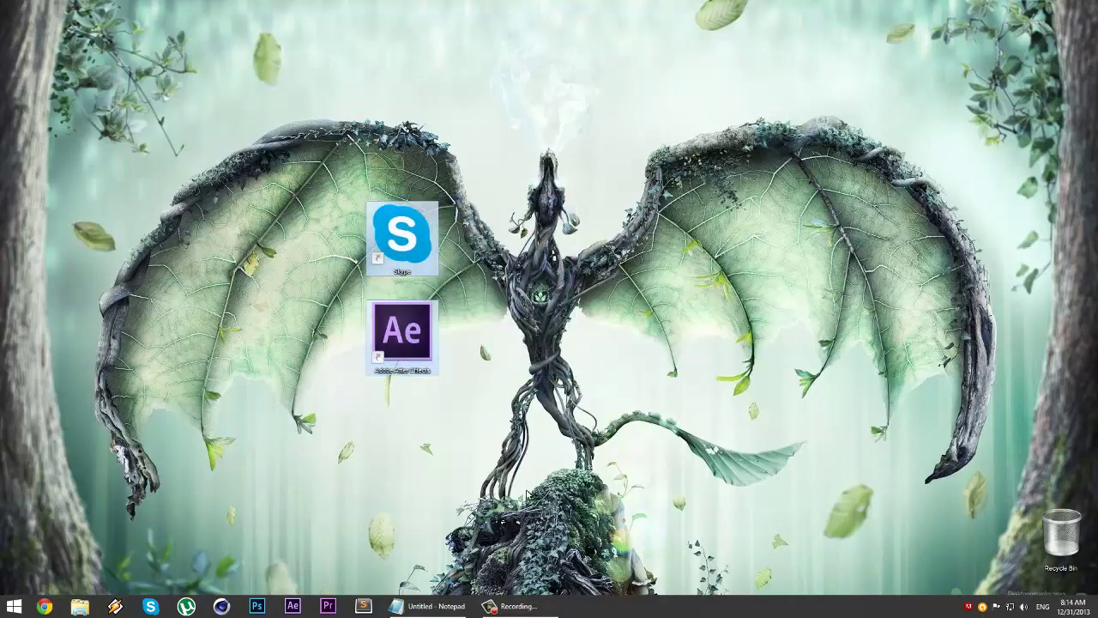
{"action": "key", "text": "Delete"}
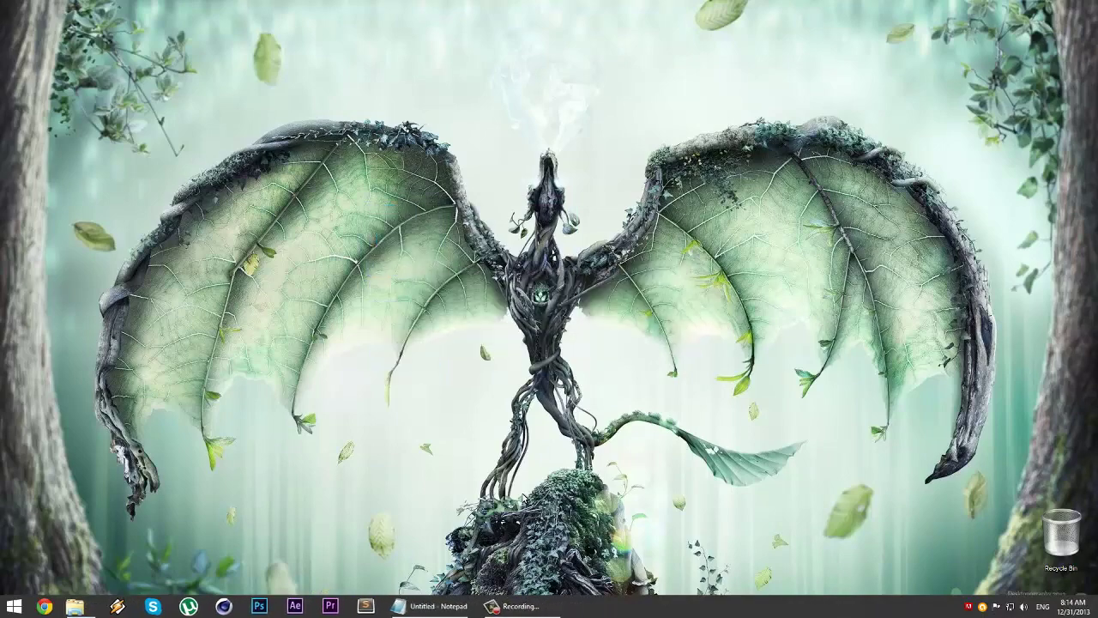